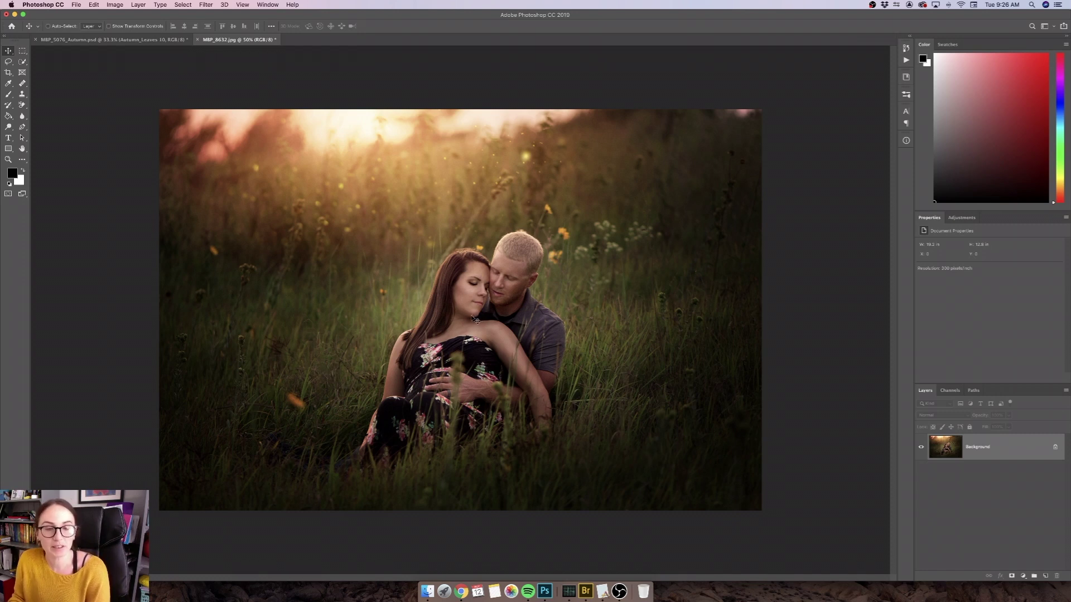
Step: Embed the Autumn_Leaves 08.png overlay at full size over the seated couple photo
{"action": "left_click", "coordinate": [76, 6]}
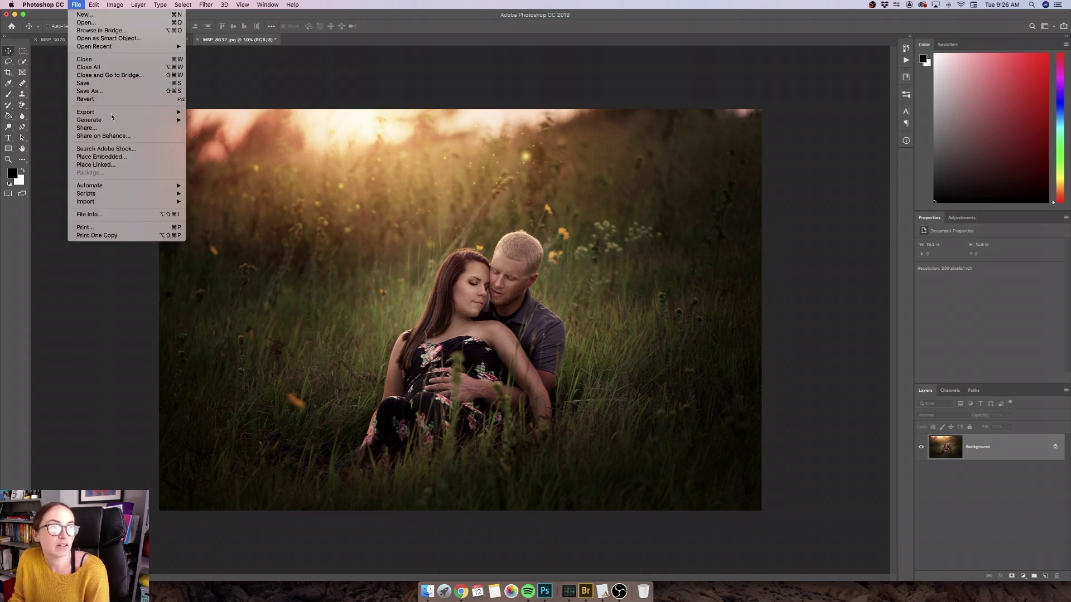
{"action": "left_click", "coordinate": [101, 156]}
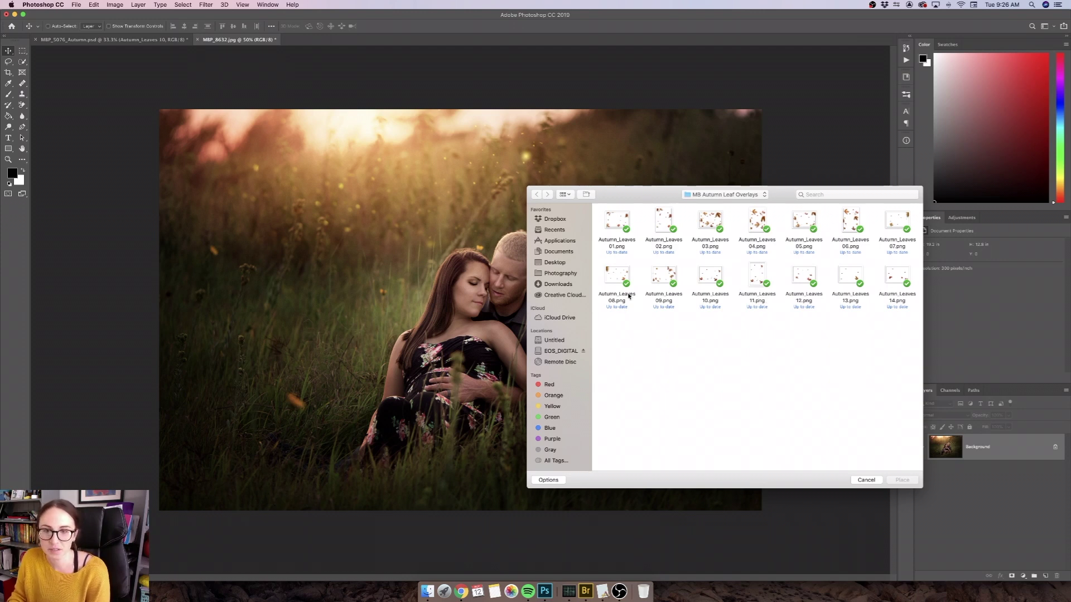
{"action": "left_click", "coordinate": [619, 276]}
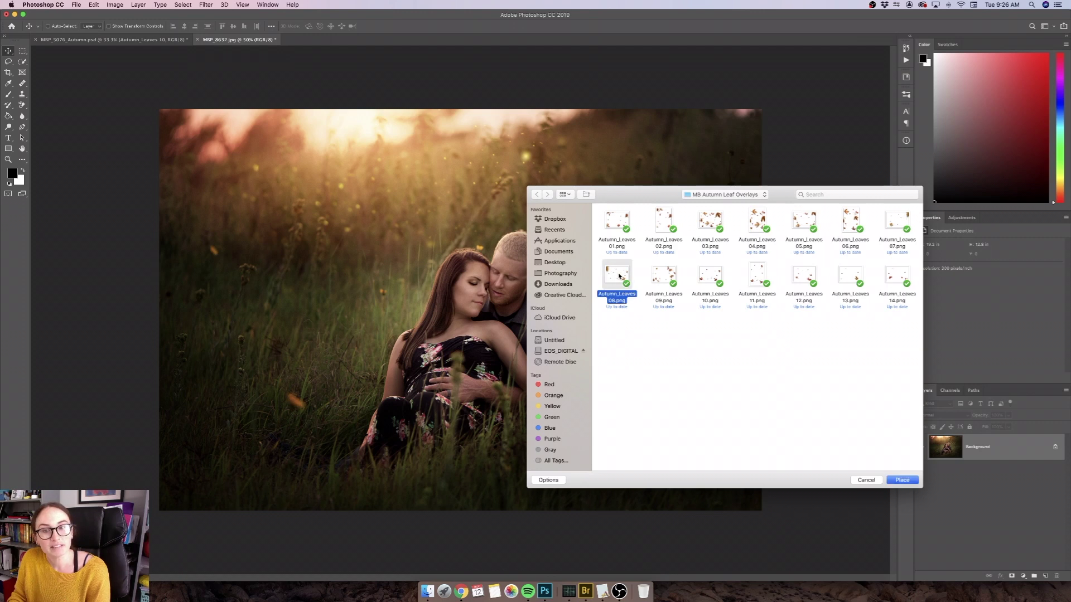
{"action": "left_click", "coordinate": [901, 480]}
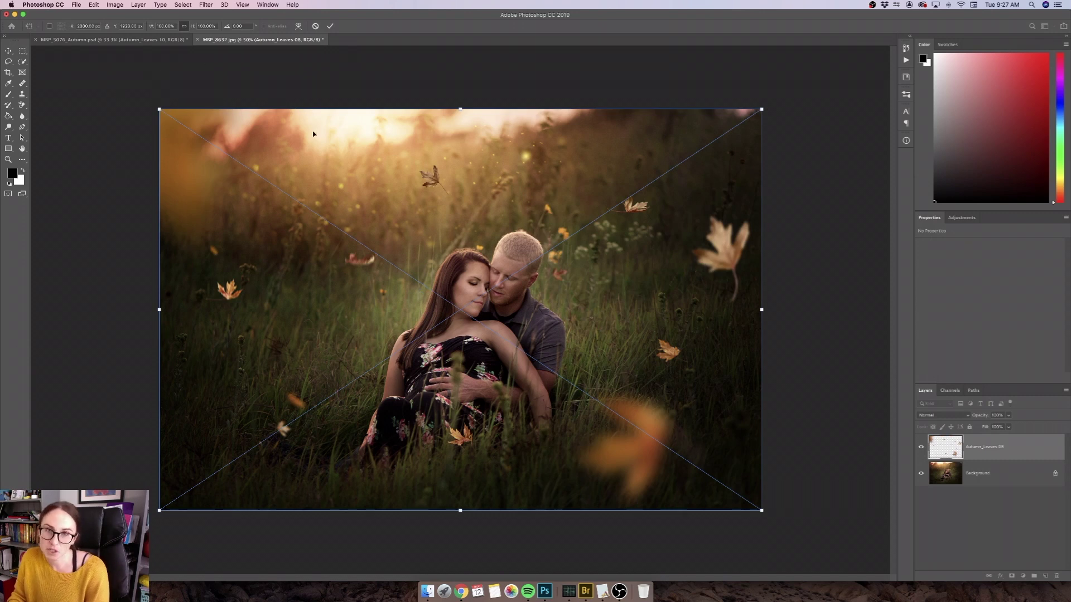
{"action": "left_click", "coordinate": [330, 27]}
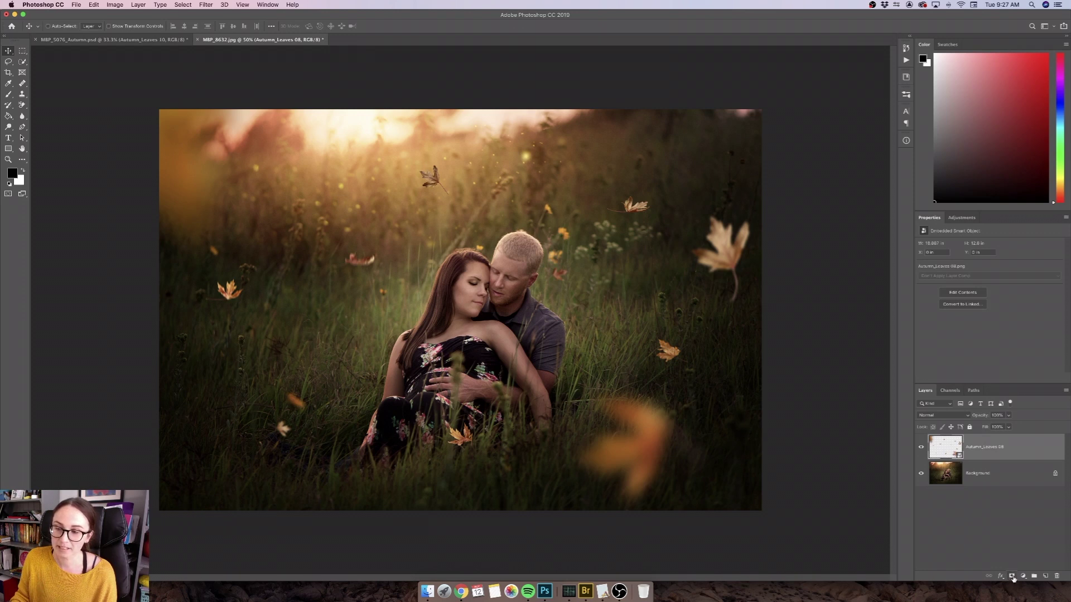
Step: Add a mask to the leaf overlay and hide the leaf over the woman's dress with a black brush at 100% opacity
{"action": "left_click", "coordinate": [1012, 577]}
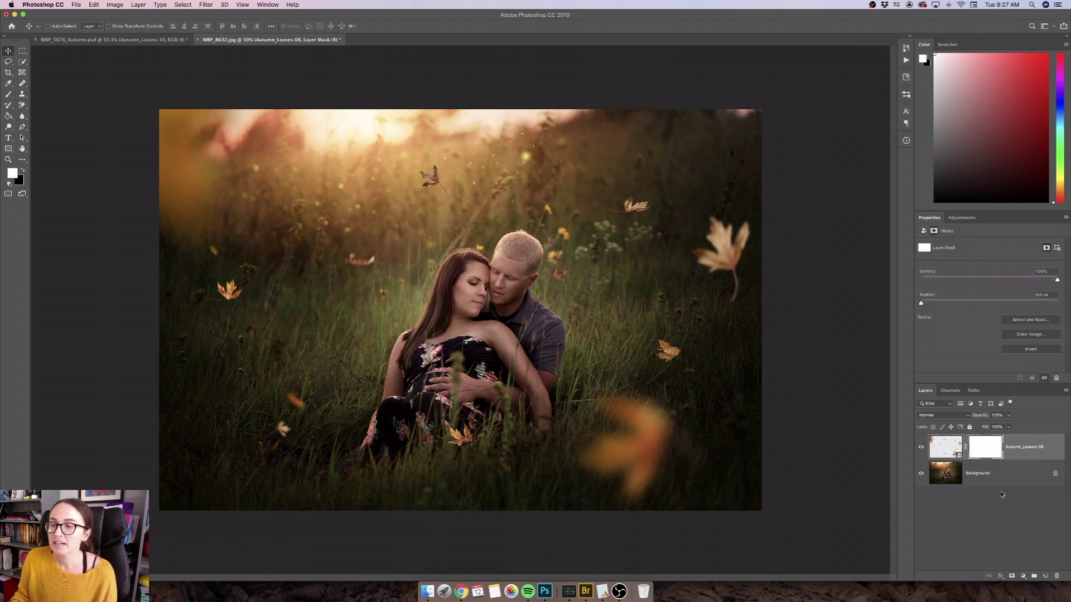
{"action": "left_click", "coordinate": [9, 94]}
{"action": "left_click", "coordinate": [23, 170]}
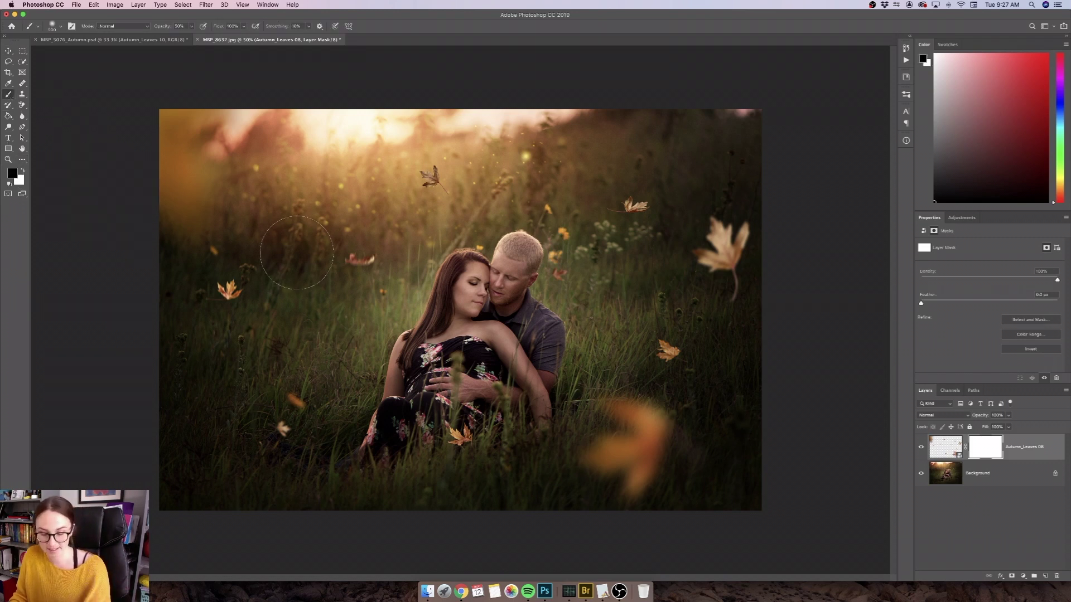
{"action": "key", "text": "0"}
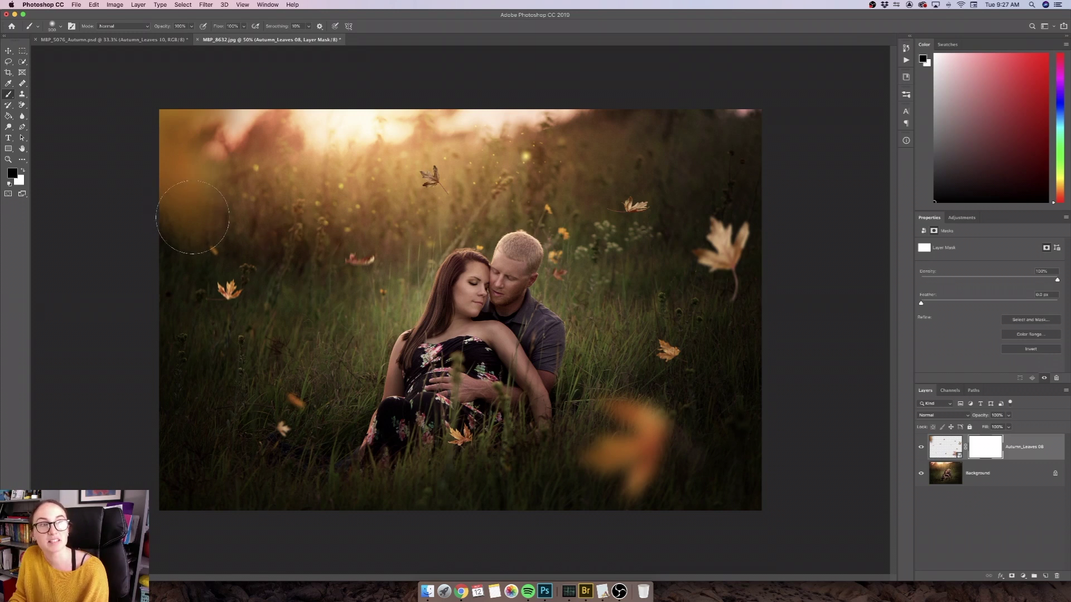
{"action": "left_click_drag", "start_coordinate": [464, 444], "coordinate": [461, 434]}
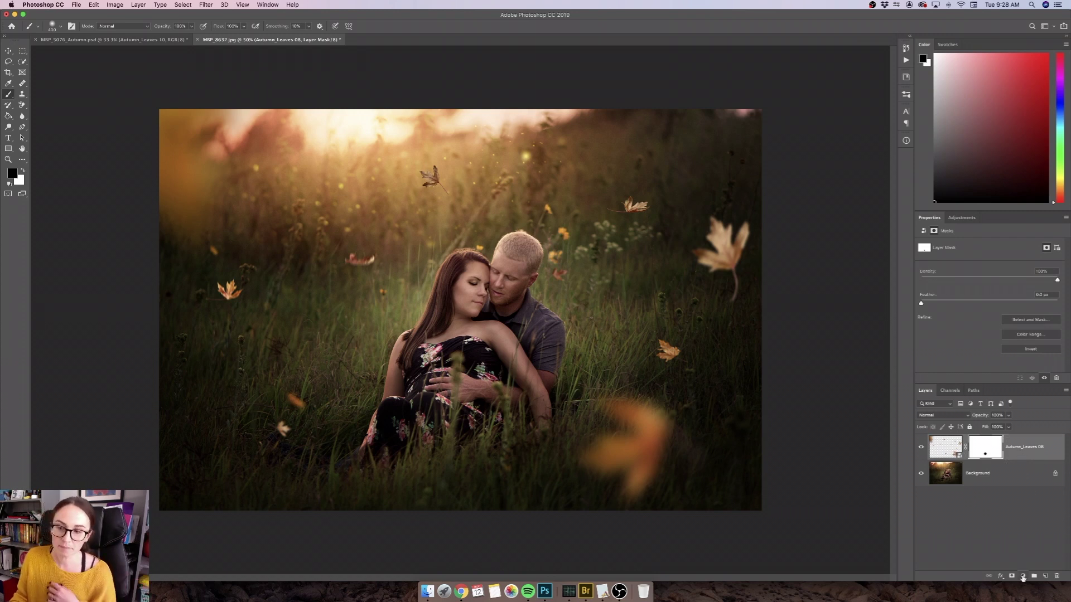
Step: Add a Levels adjustment layer above the leaf overlay and darken its midtones slightly
{"action": "left_click", "coordinate": [1023, 577]}
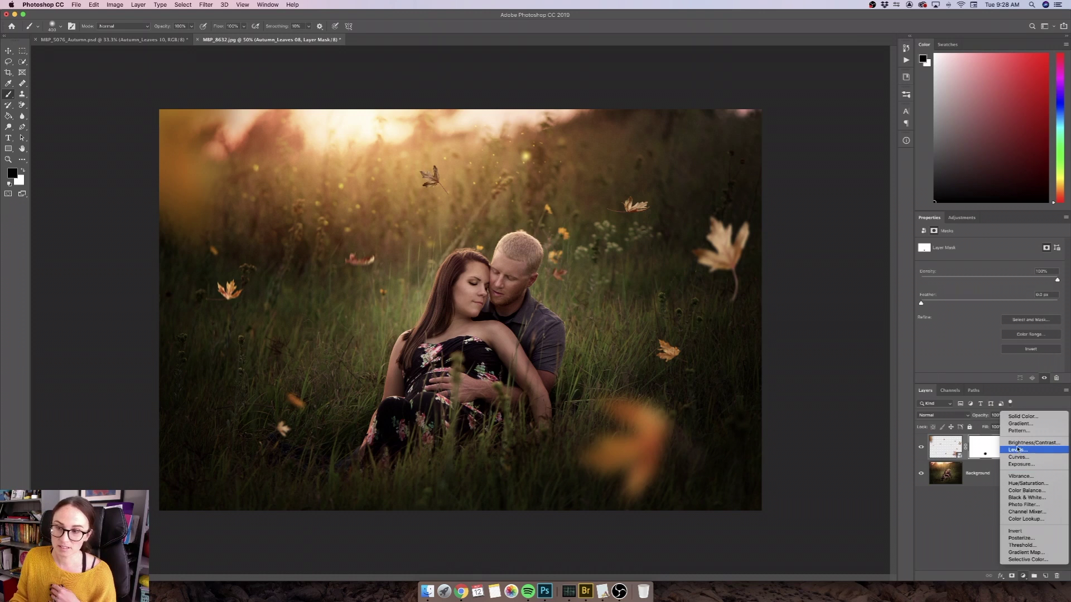
{"action": "left_click", "coordinate": [972, 506]}
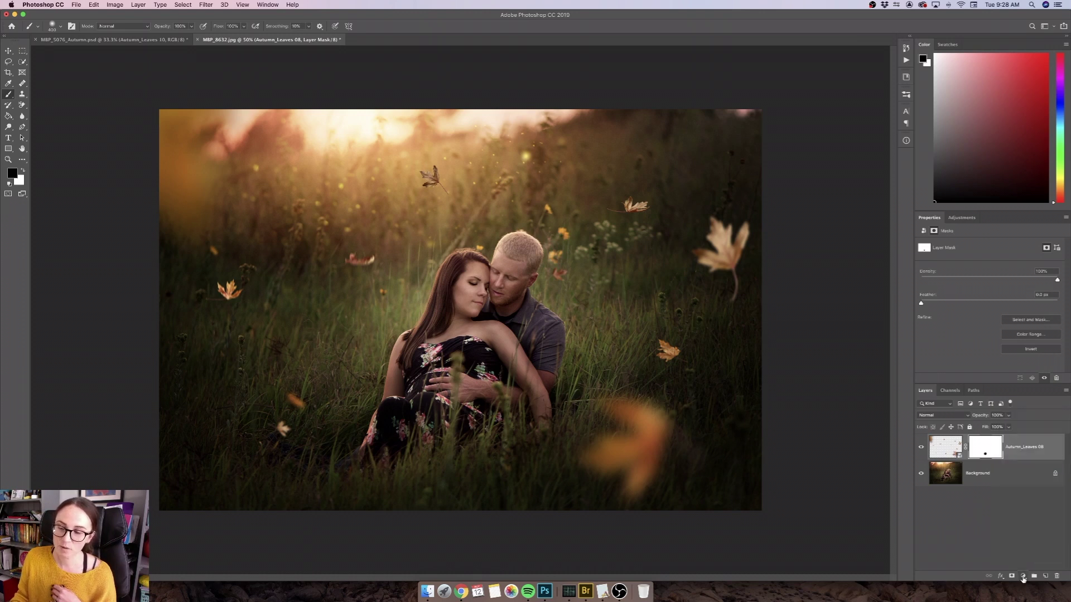
{"action": "left_click", "coordinate": [1023, 576]}
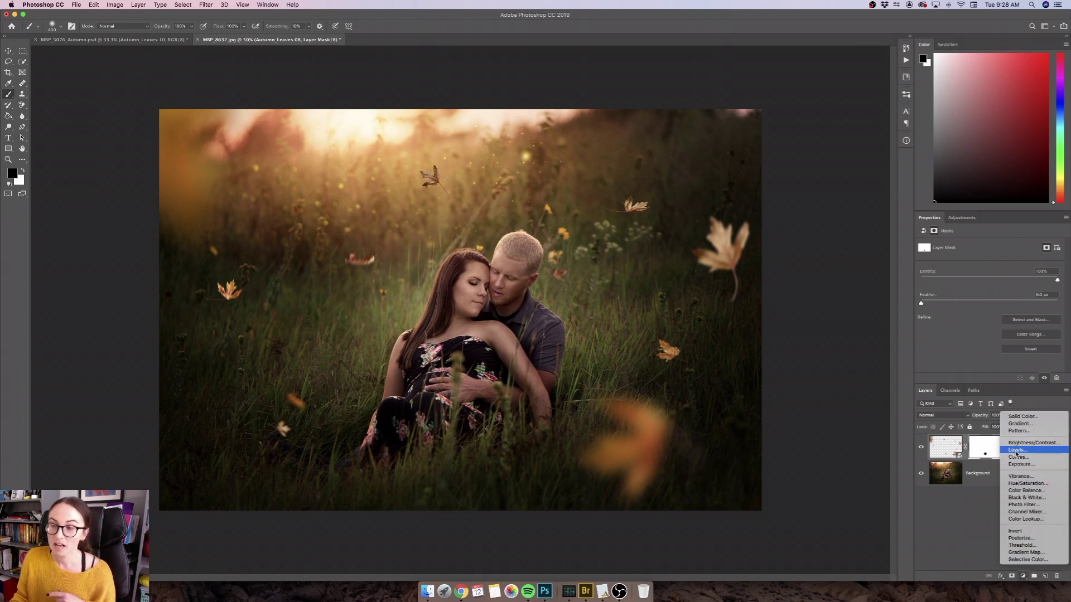
{"action": "left_click", "coordinate": [1016, 450]}
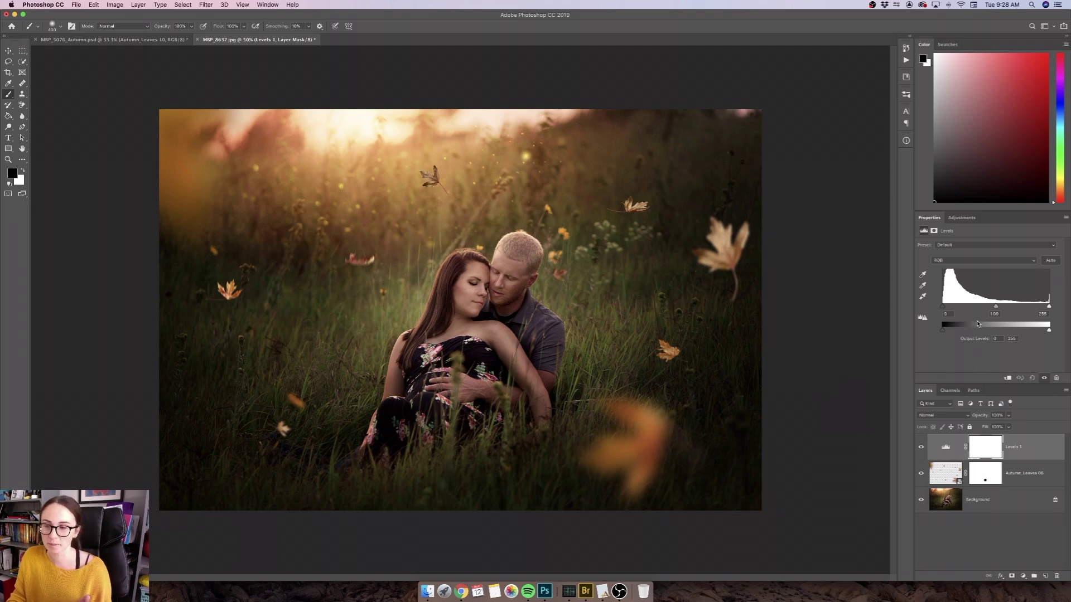
{"action": "left_click_drag", "start_coordinate": [994, 307], "coordinate": [1002, 307]}
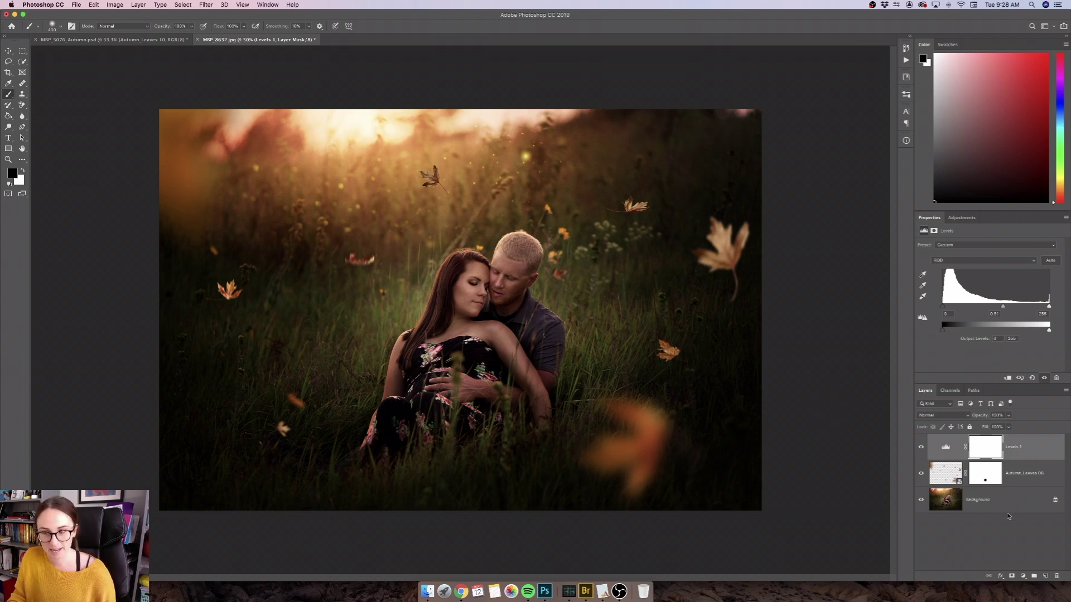
Step: Clip the Levels adjustment to the Autumn_Leaves 08 layer and compare the leaves with and without it
{"action": "right_click", "coordinate": [1030, 448]}
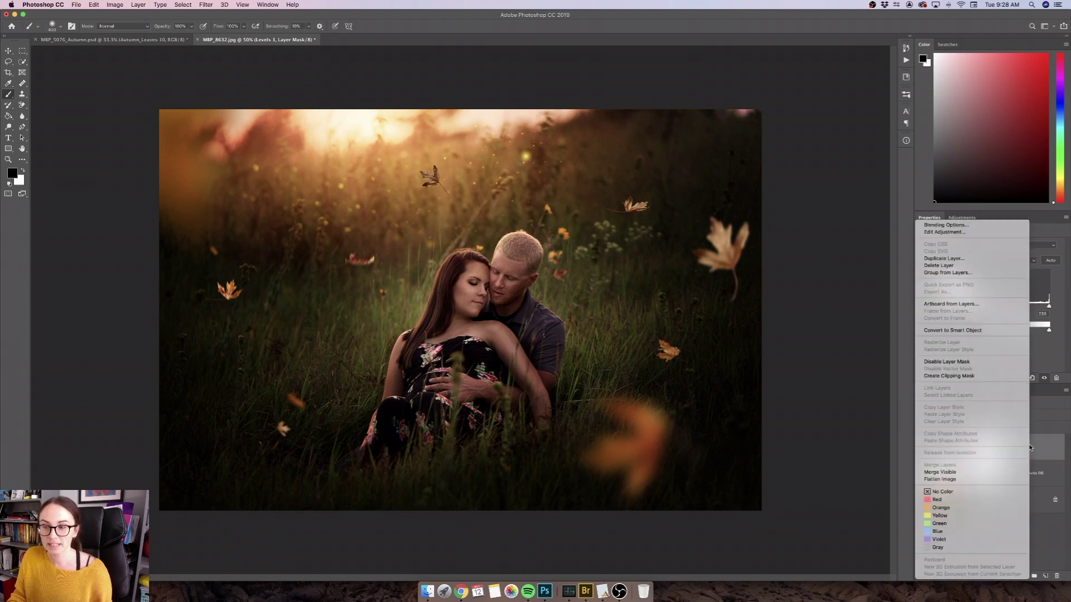
{"action": "left_click", "coordinate": [968, 381]}
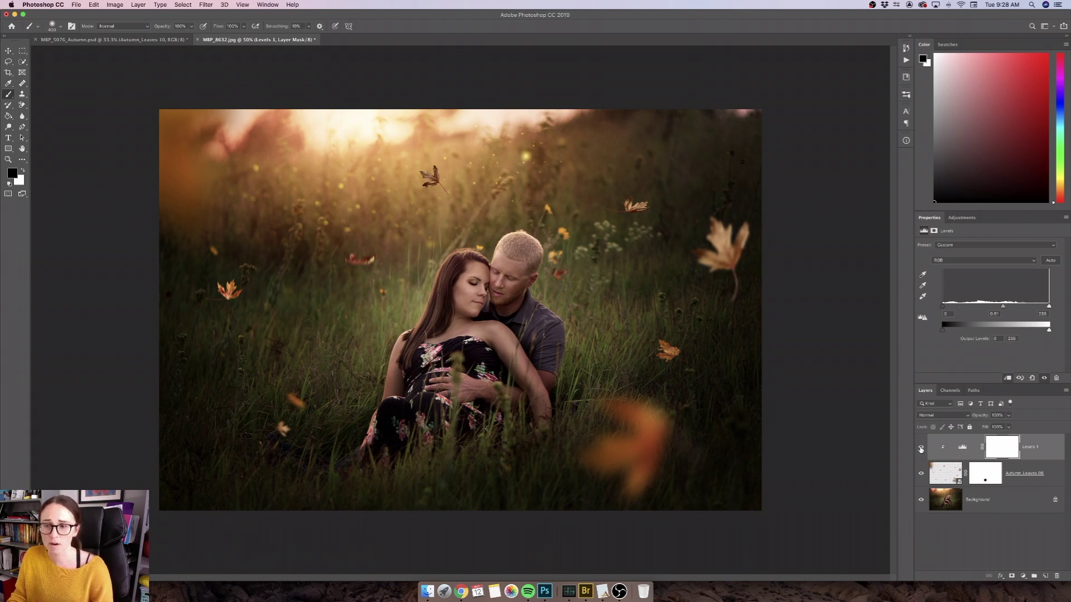
{"action": "left_click", "coordinate": [920, 450]}
{"action": "left_click", "coordinate": [920, 450]}
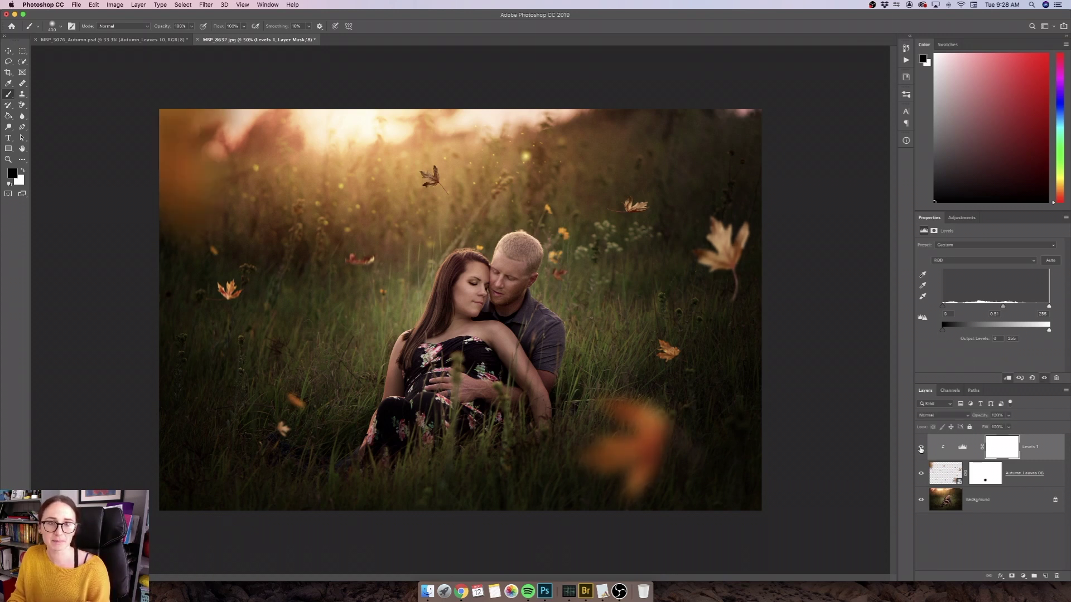
{"action": "left_click", "coordinate": [921, 449]}
{"action": "left_click", "coordinate": [921, 449]}
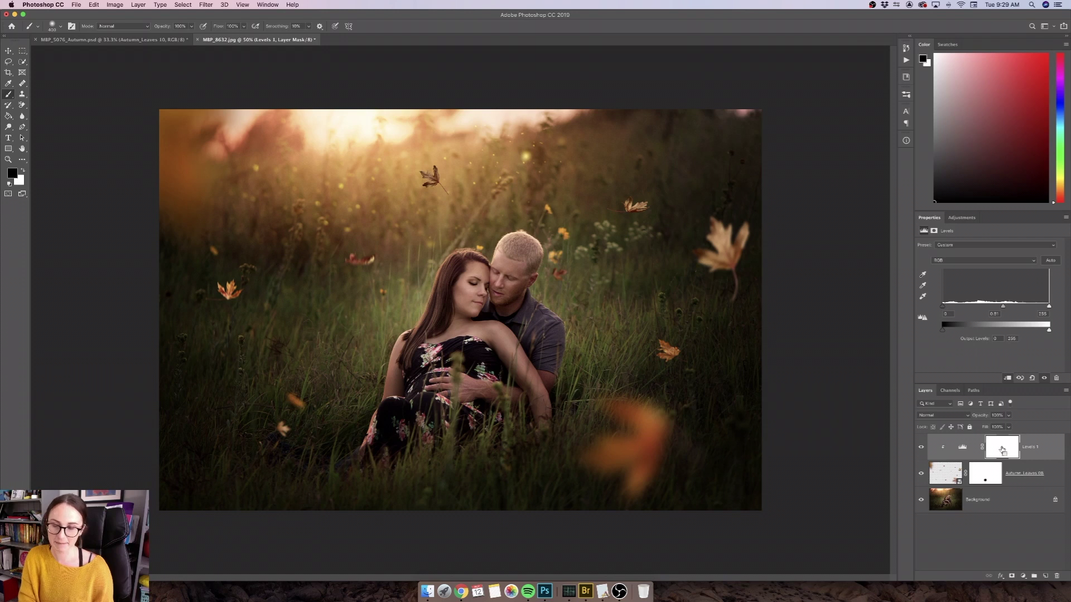
Step: Invert the Levels mask and paint white with an enlarged brush over the three leaves to the couple's right to darken only those
{"action": "key", "text": "super+i"}
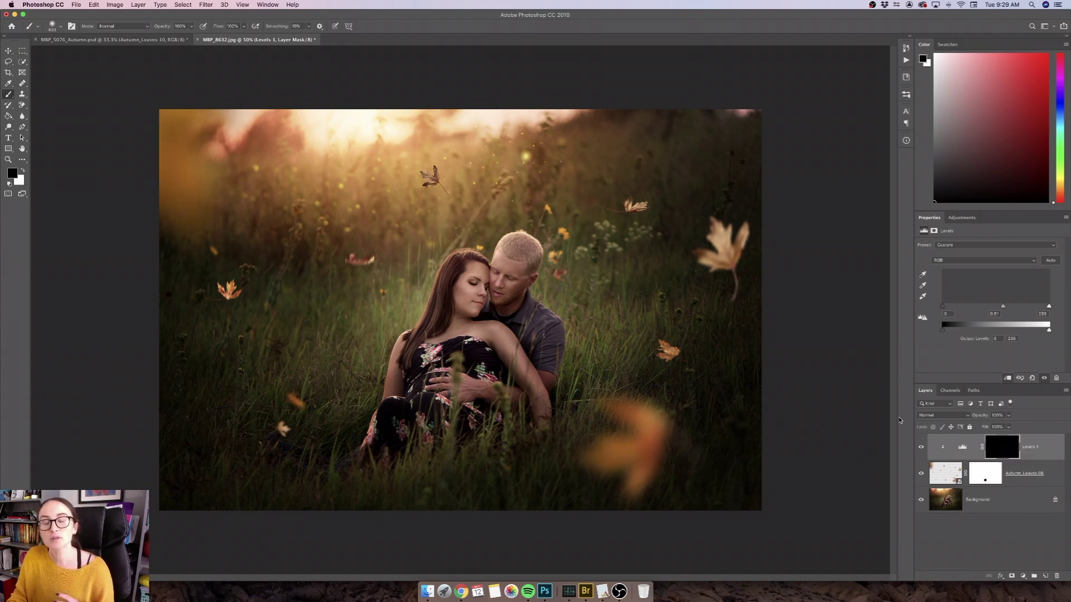
{"action": "left_click", "coordinate": [23, 171]}
{"action": "key", "text": "bracketright"}
{"action": "key", "text": "bracketright"}
{"action": "key", "text": "bracketright"}
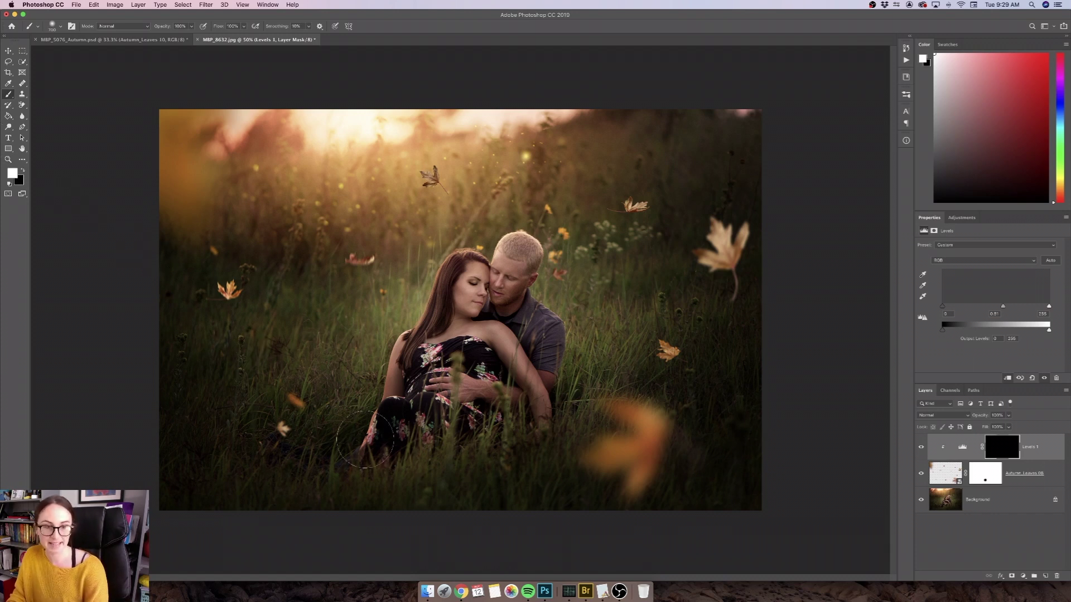
{"action": "key", "text": "bracketright"}
{"action": "left_click", "coordinate": [669, 352]}
{"action": "left_click_drag", "start_coordinate": [736, 231], "coordinate": [719, 255]}
{"action": "left_click_drag", "start_coordinate": [626, 455], "coordinate": [633, 441]}
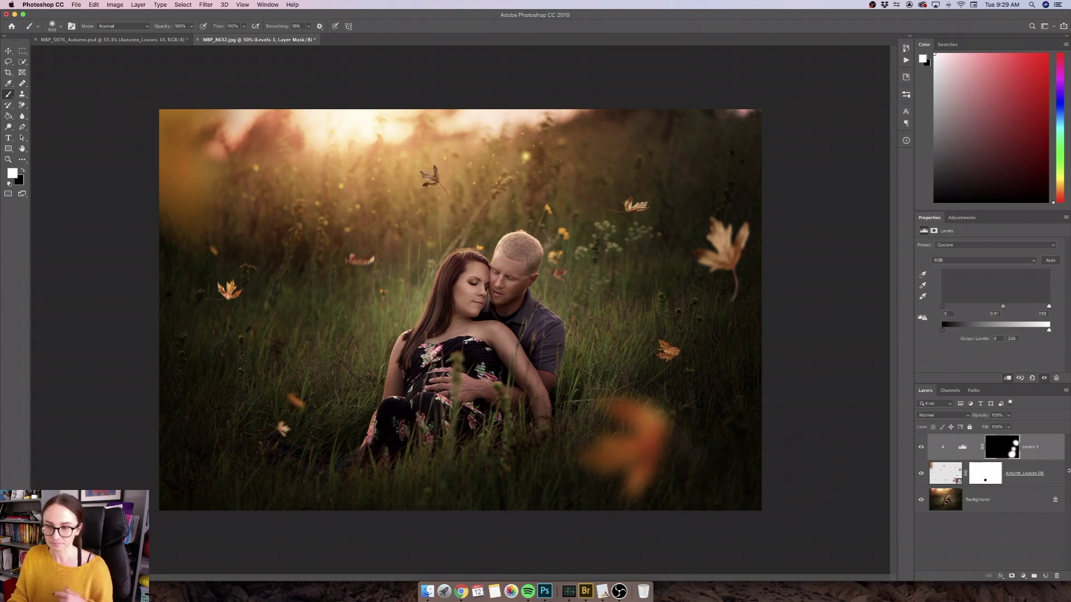
Step: Try a Hue/Saturation adjustment clipped to the leaf overlay that shifts the leaves toward red, and delete that adjustment layer
{"action": "left_click", "coordinate": [1024, 576]}
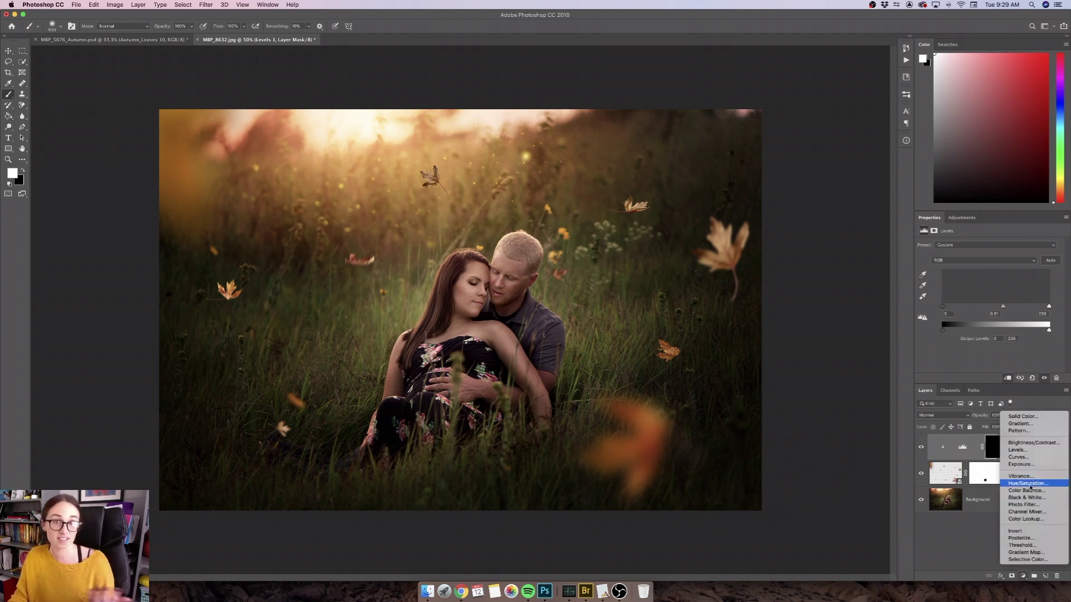
{"action": "left_click", "coordinate": [1029, 484]}
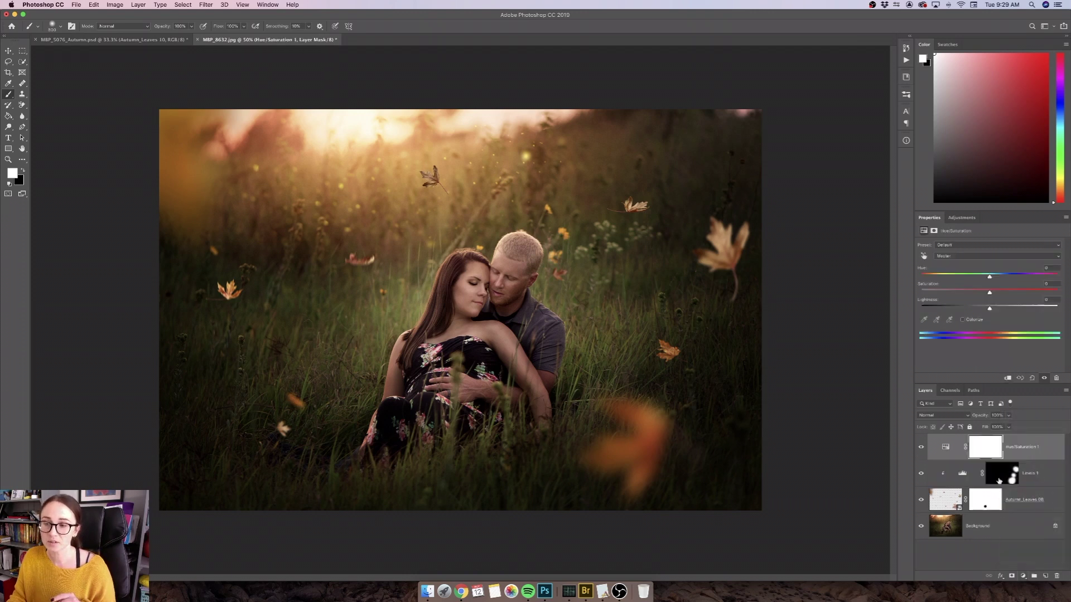
{"action": "right_click", "coordinate": [1046, 447]}
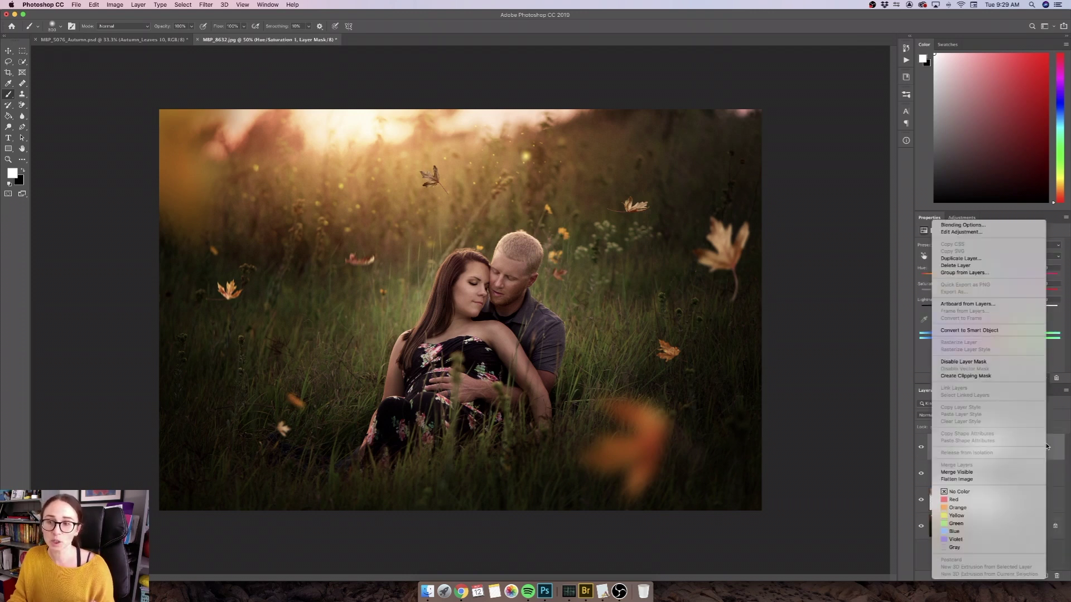
{"action": "left_click", "coordinate": [970, 377]}
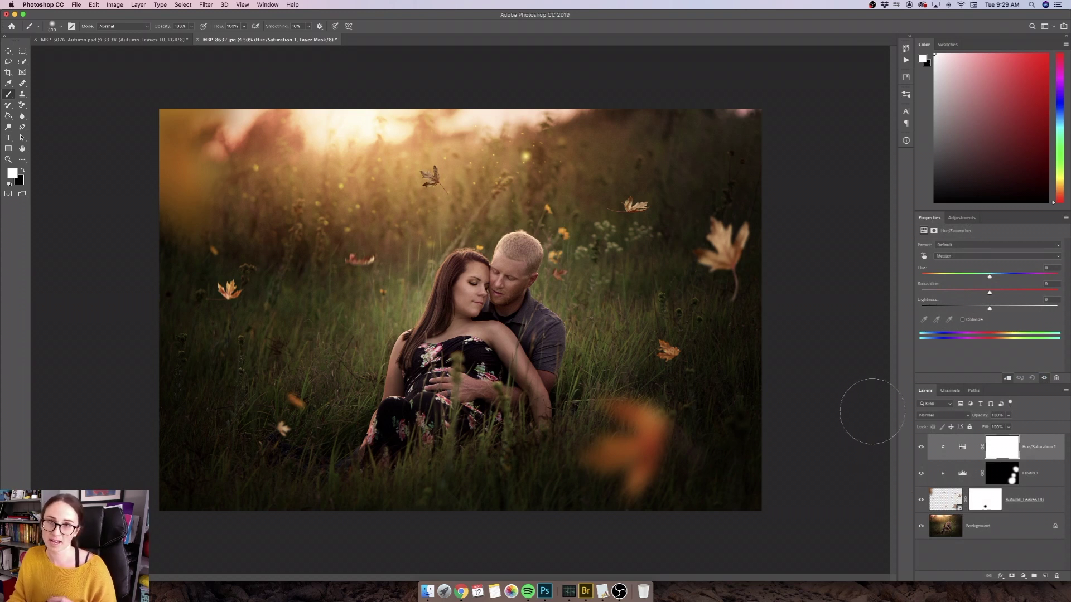
{"action": "mouse_move", "coordinate": [990, 278]}
{"action": "left_mouse_down"}
{"action": "mouse_move", "coordinate": [1001, 278]}
{"action": "mouse_move", "coordinate": [982, 277]}
{"action": "left_mouse_up"}
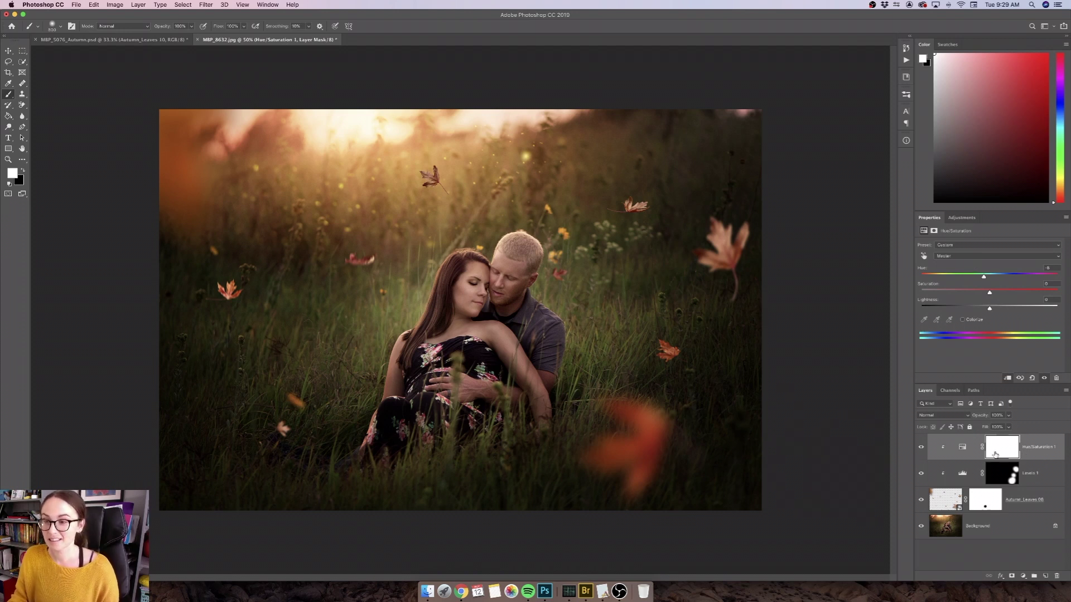
{"action": "left_click_drag", "start_coordinate": [1051, 456], "coordinate": [1057, 578]}
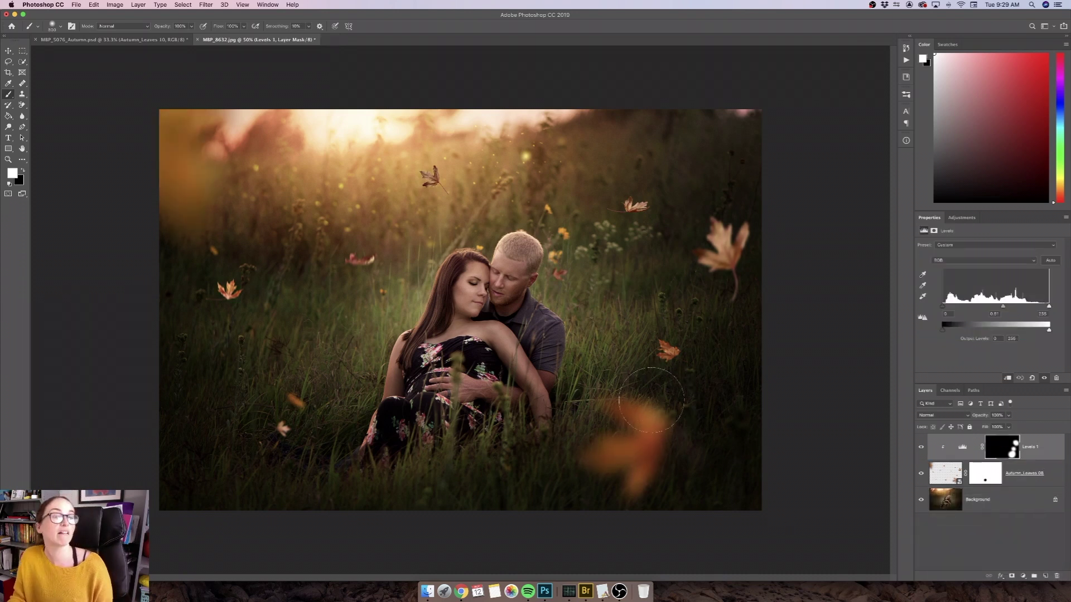
Step: Switch to MBP_5076_Autumn.psd and delete both Autumn_Leaves overlay layers from Group 1
{"action": "left_click", "coordinate": [84, 40]}
{"action": "key", "text": "x"}
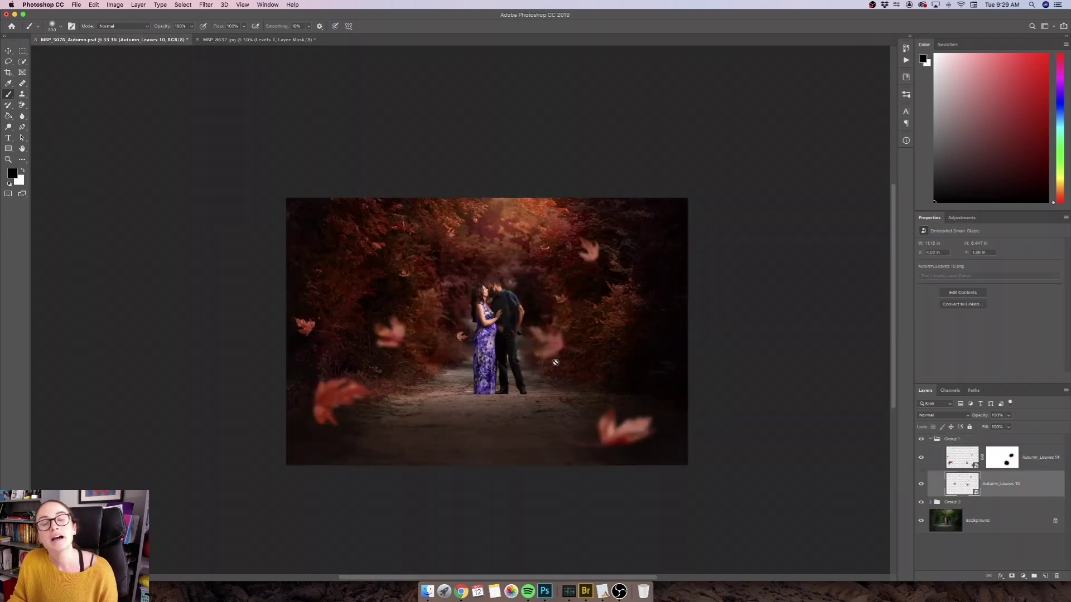
{"action": "left_click", "coordinate": [1037, 458], "text": "shift"}
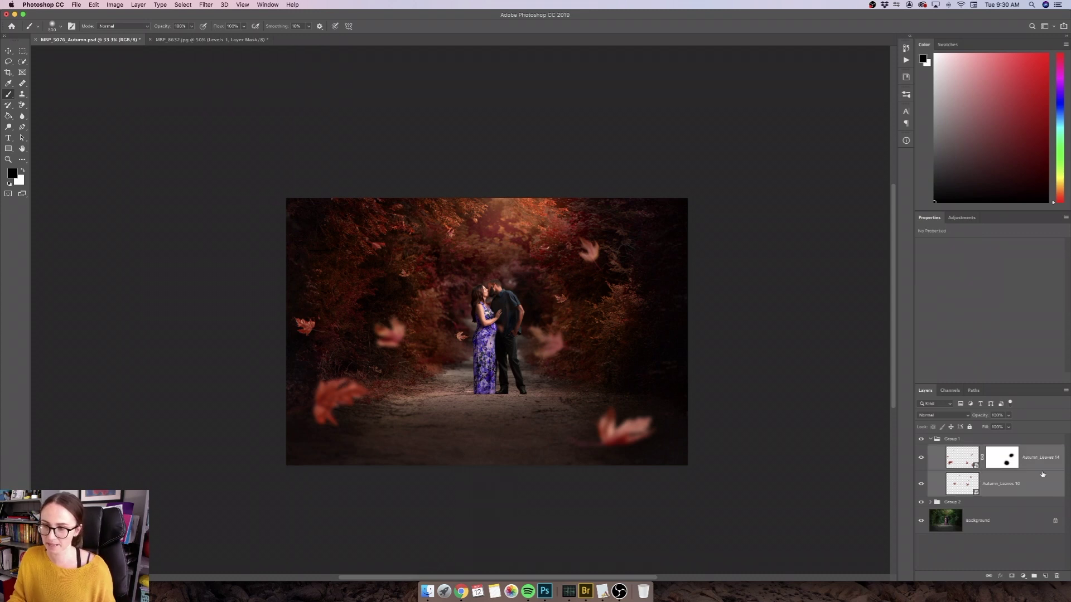
{"action": "left_click_drag", "start_coordinate": [1022, 484], "coordinate": [1056, 576]}
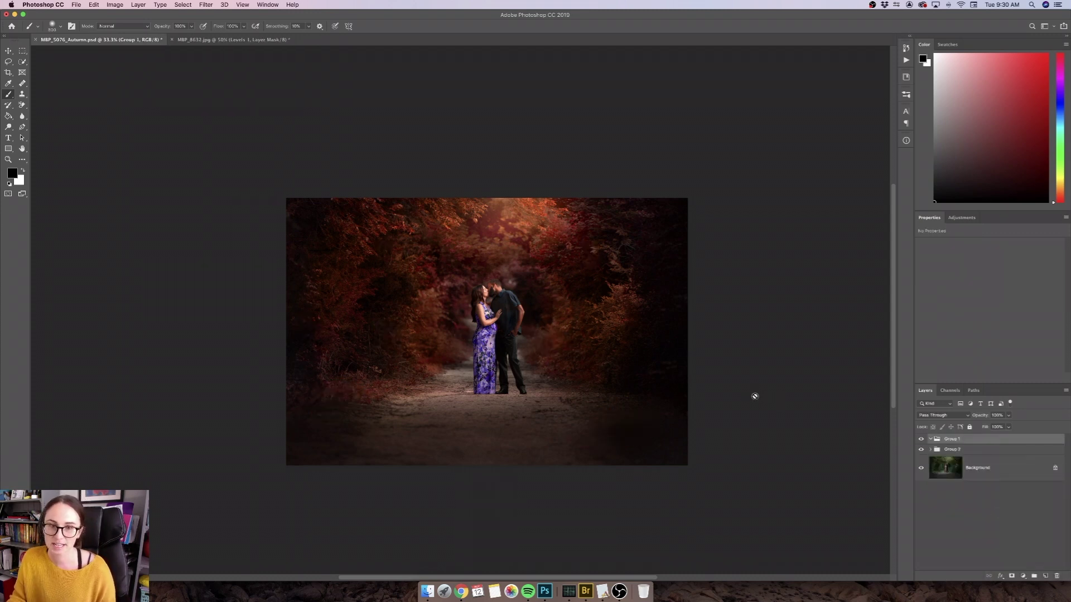
Step: Embed the Autumn_Leaves 10.png overlay in the forest path photo
{"action": "left_click", "coordinate": [73, 6]}
{"action": "left_click", "coordinate": [117, 157]}
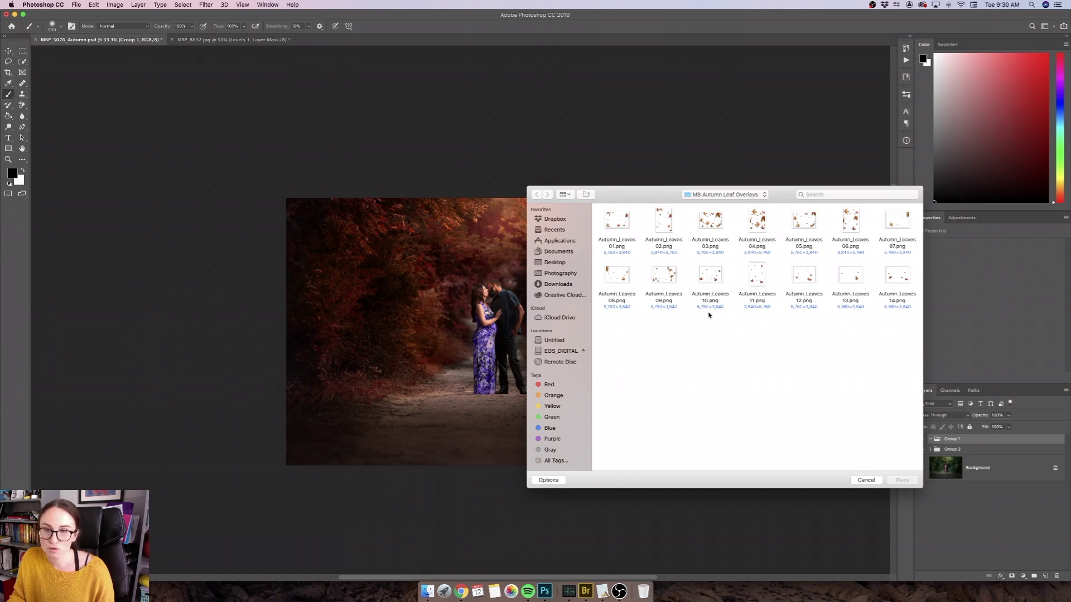
{"action": "left_click", "coordinate": [707, 268]}
{"action": "left_click", "coordinate": [901, 480]}
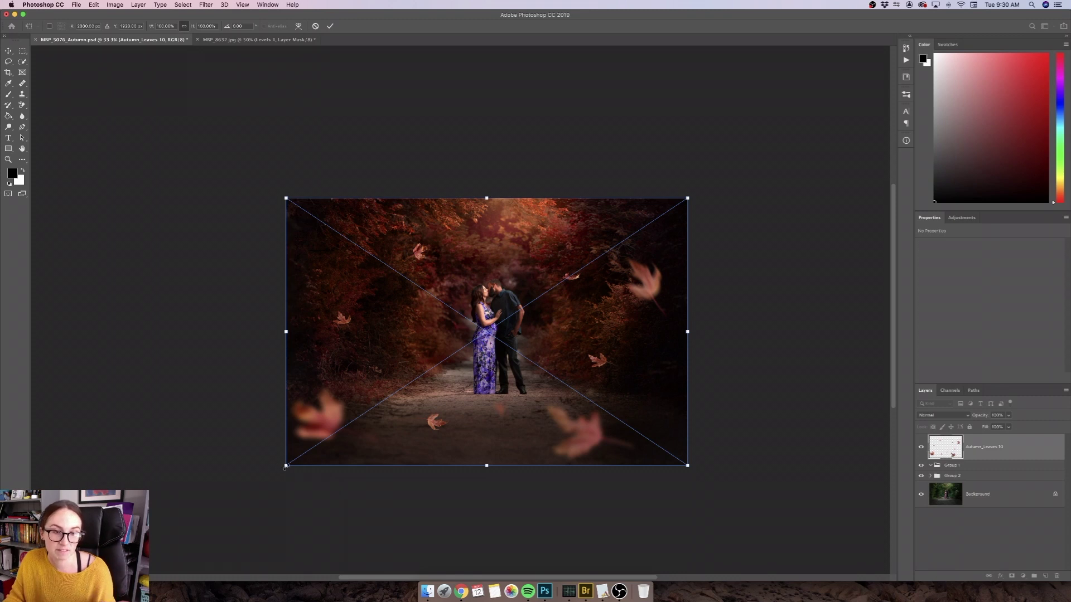
Step: Scale the Autumn_Leaves 10 overlay down to about 62% and position it so its leaves surround the couple
{"action": "left_click_drag", "start_coordinate": [287, 466], "coordinate": [395, 408]}
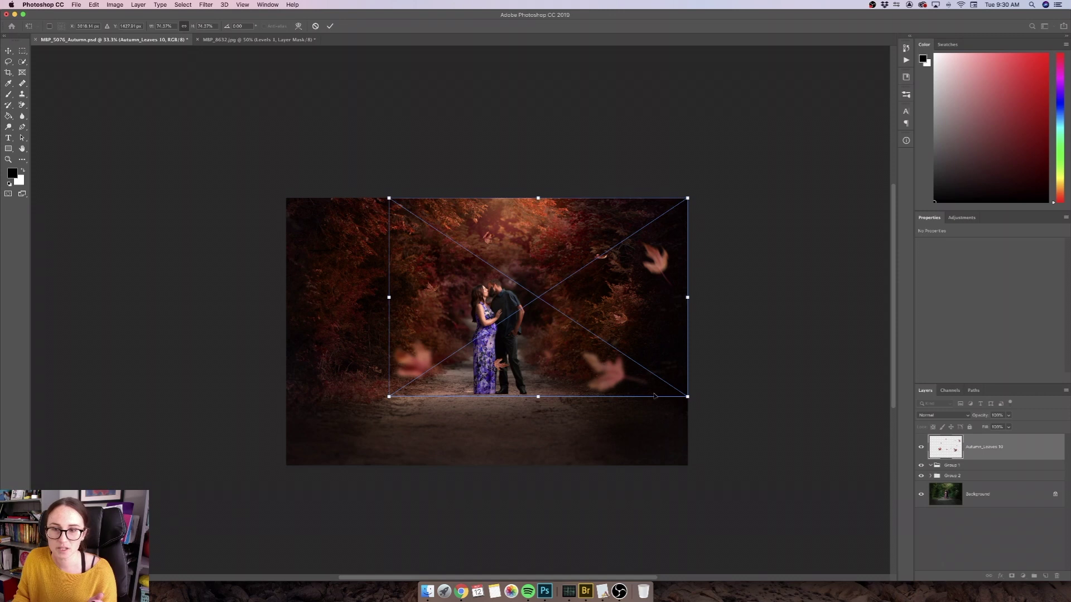
{"action": "left_click_drag", "start_coordinate": [686, 395], "coordinate": [588, 338]}
{"action": "left_click_drag", "start_coordinate": [594, 377], "coordinate": [627, 379]}
{"action": "left_click_drag", "start_coordinate": [528, 344], "coordinate": [532, 344]}
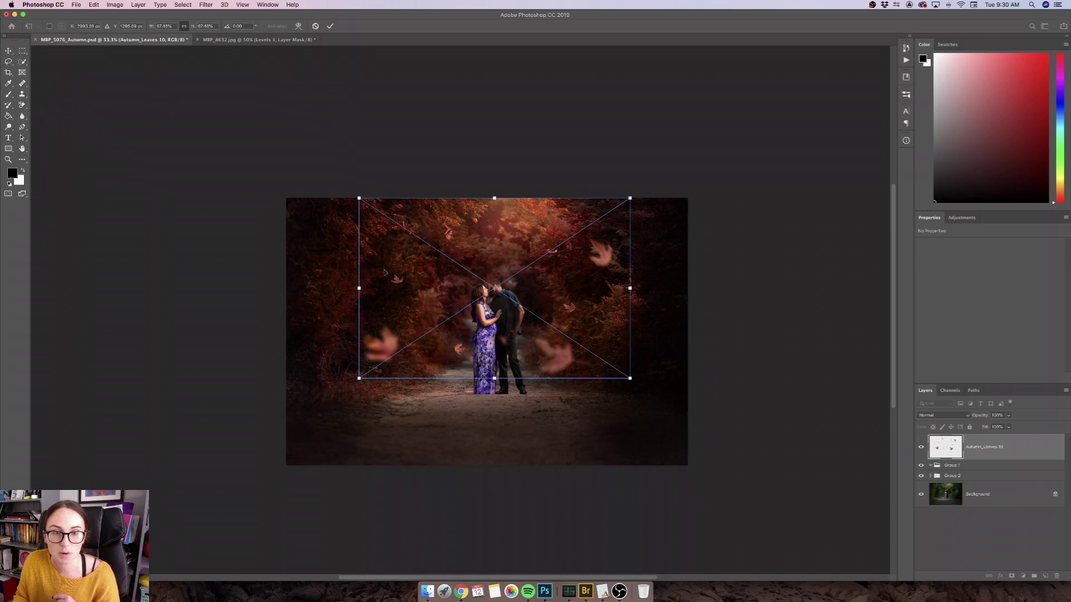
{"action": "left_click_drag", "start_coordinate": [631, 380], "coordinate": [606, 364]}
{"action": "mouse_move", "coordinate": [572, 337]}
{"action": "left_mouse_down"}
{"action": "mouse_move", "coordinate": [589, 349]}
{"action": "mouse_move", "coordinate": [577, 353]}
{"action": "left_mouse_up"}
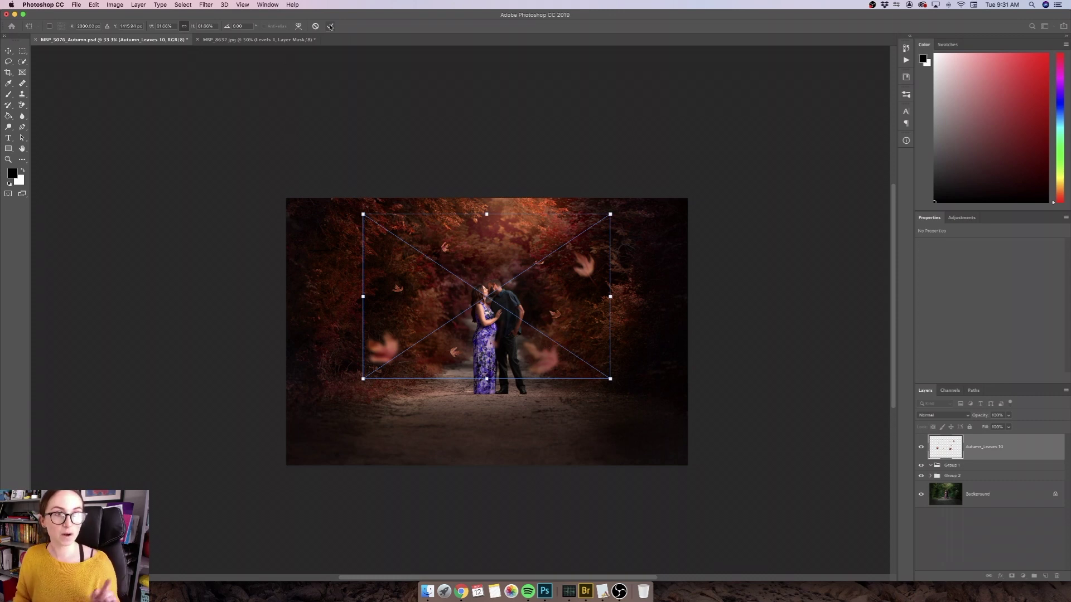
{"action": "key", "text": "Return"}
{"action": "key", "text": "b"}
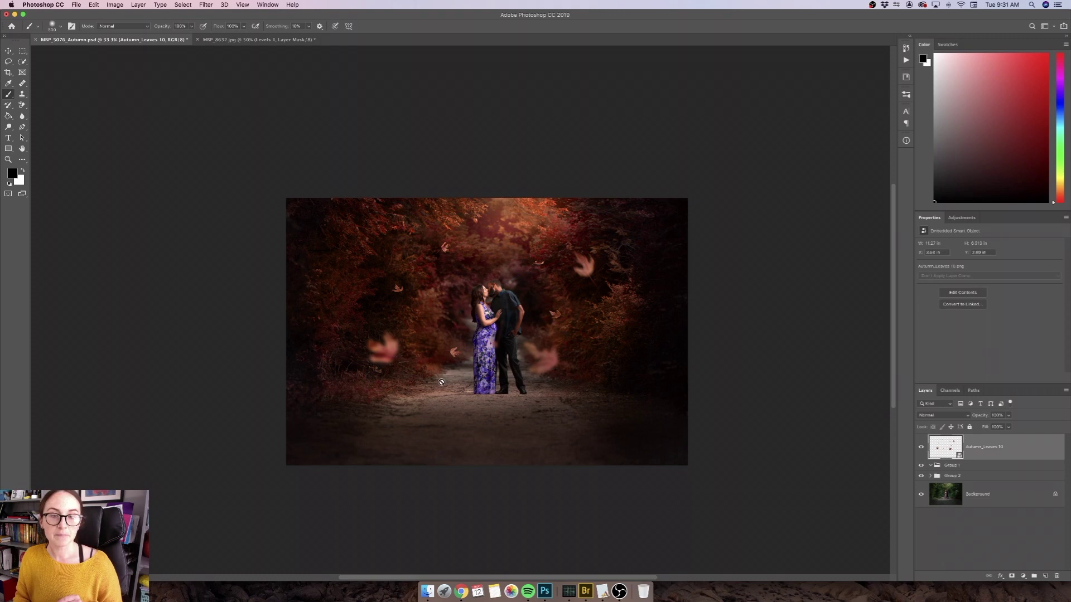
Step: Embed the Autumn_Leaves 14.png overlay above the Autumn_Leaves 10 layer
{"action": "left_click", "coordinate": [77, 5]}
{"action": "left_click", "coordinate": [103, 158]}
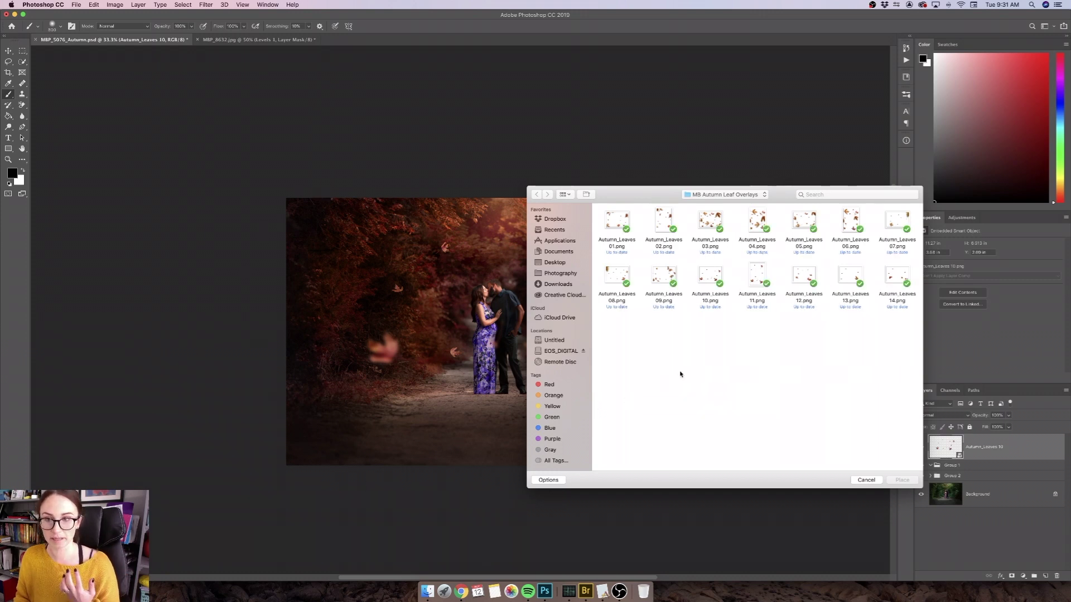
{"action": "left_click", "coordinate": [897, 277]}
{"action": "left_click", "coordinate": [902, 480]}
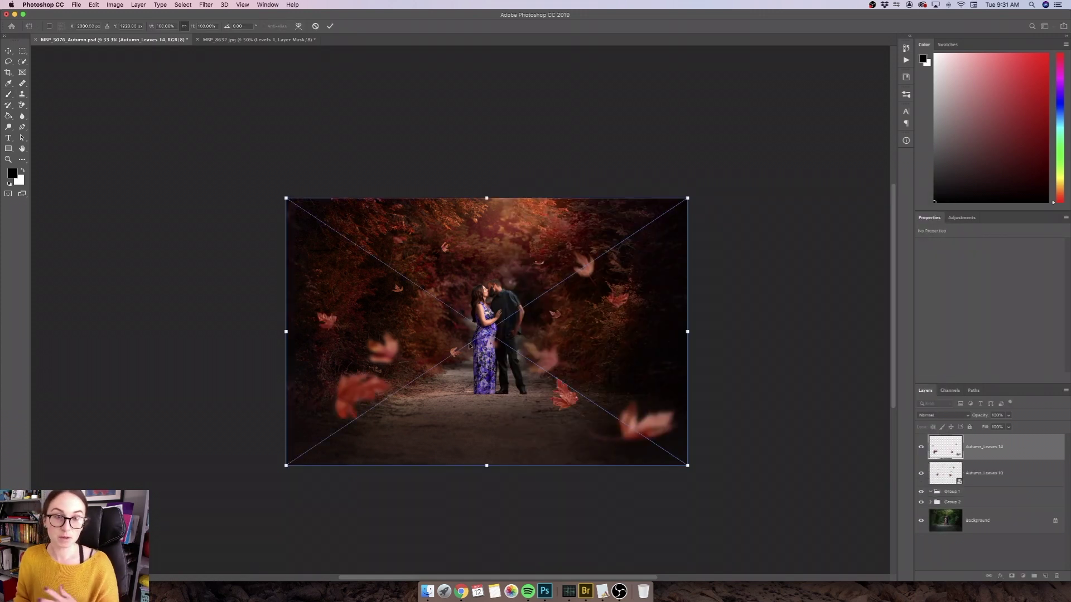
Step: Enlarge the Autumn_Leaves 14 overlay to about 104% and shift it slightly so it extends past the photo's left and lower edges
{"action": "left_click_drag", "start_coordinate": [286, 464], "coordinate": [271, 472]}
{"action": "mouse_move", "coordinate": [438, 374]}
{"action": "left_mouse_down"}
{"action": "mouse_move", "coordinate": [420, 398]}
{"action": "mouse_move", "coordinate": [432, 371]}
{"action": "left_mouse_up"}
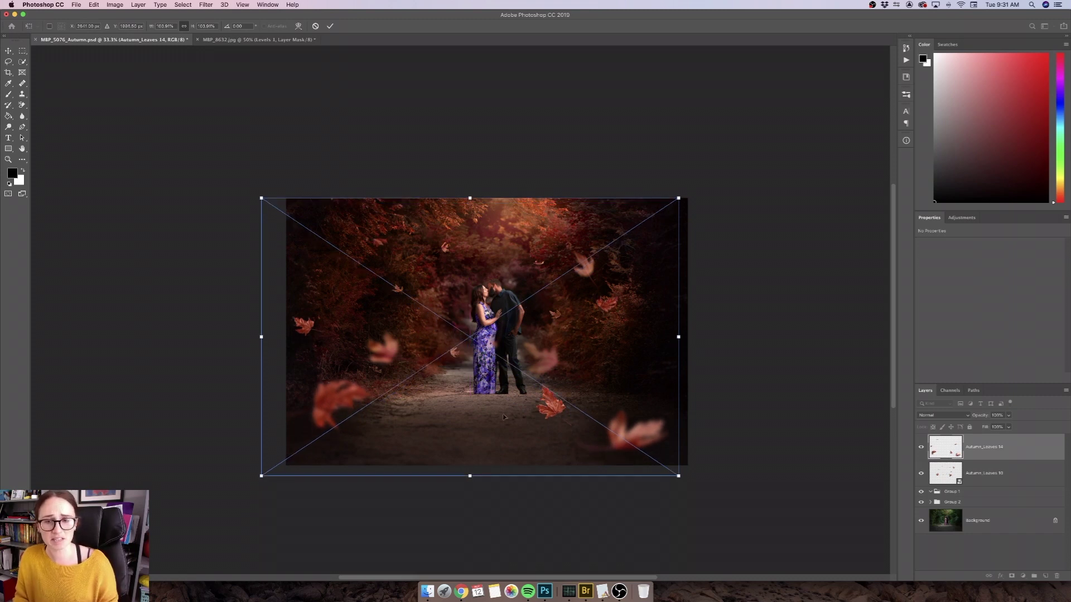
{"action": "mouse_move", "coordinate": [547, 385]}
{"action": "left_mouse_down"}
{"action": "mouse_move", "coordinate": [560, 384]}
{"action": "mouse_move", "coordinate": [550, 385]}
{"action": "left_mouse_up"}
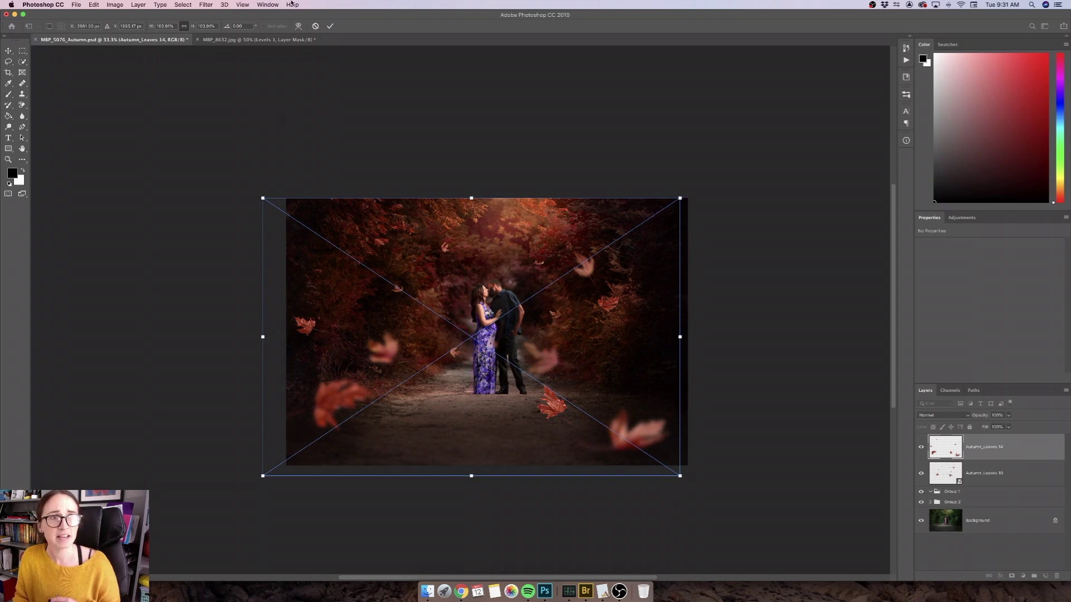
{"action": "left_click", "coordinate": [330, 27]}
{"action": "key", "text": "b"}
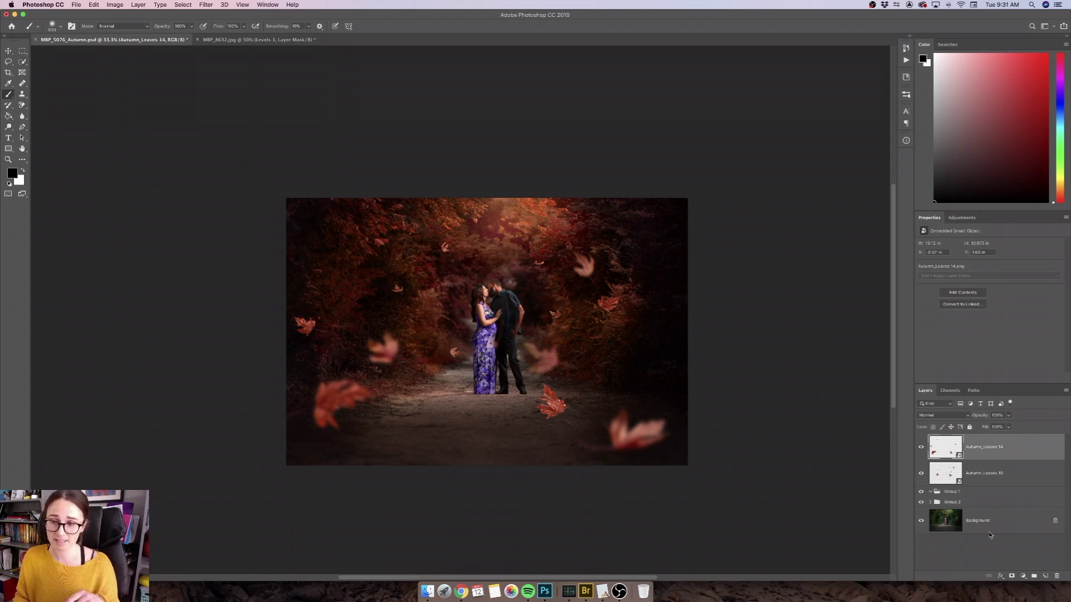
Step: Add a layer mask to Autumn_Leaves 14 and paint black over the leaf beside the man's feet and the small leaf near the left edge
{"action": "left_click", "coordinate": [1012, 578]}
{"action": "left_click", "coordinate": [22, 171]}
{"action": "left_click", "coordinate": [546, 417]}
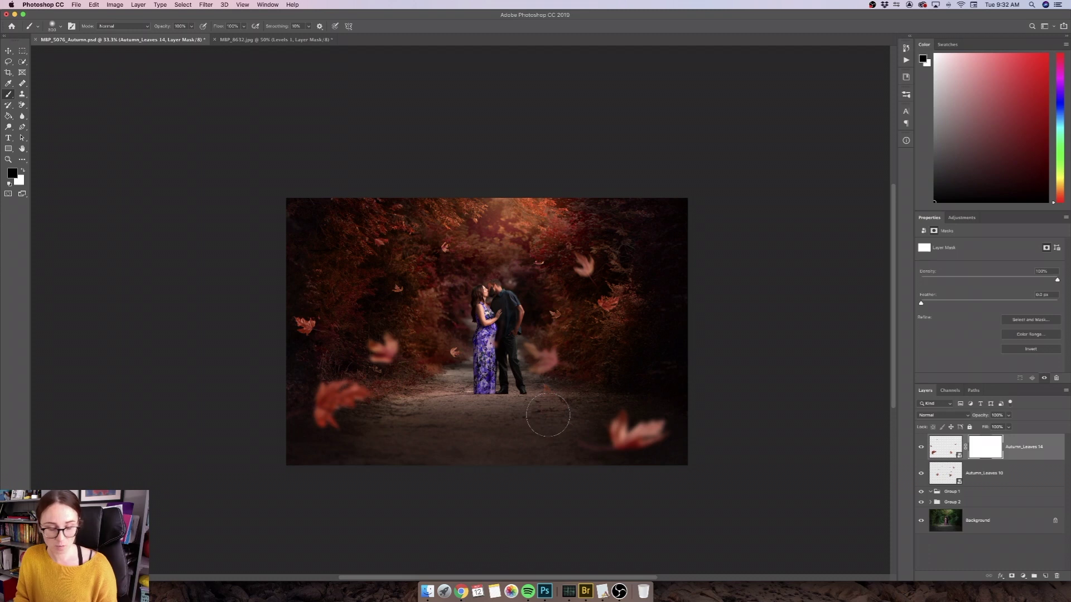
{"action": "left_click", "coordinate": [920, 448]}
{"action": "left_click", "coordinate": [920, 447]}
{"action": "key", "text": "bracketleft"}
{"action": "key", "text": "bracketleft"}
{"action": "key", "text": "bracketleft"}
{"action": "left_click", "coordinate": [548, 393]}
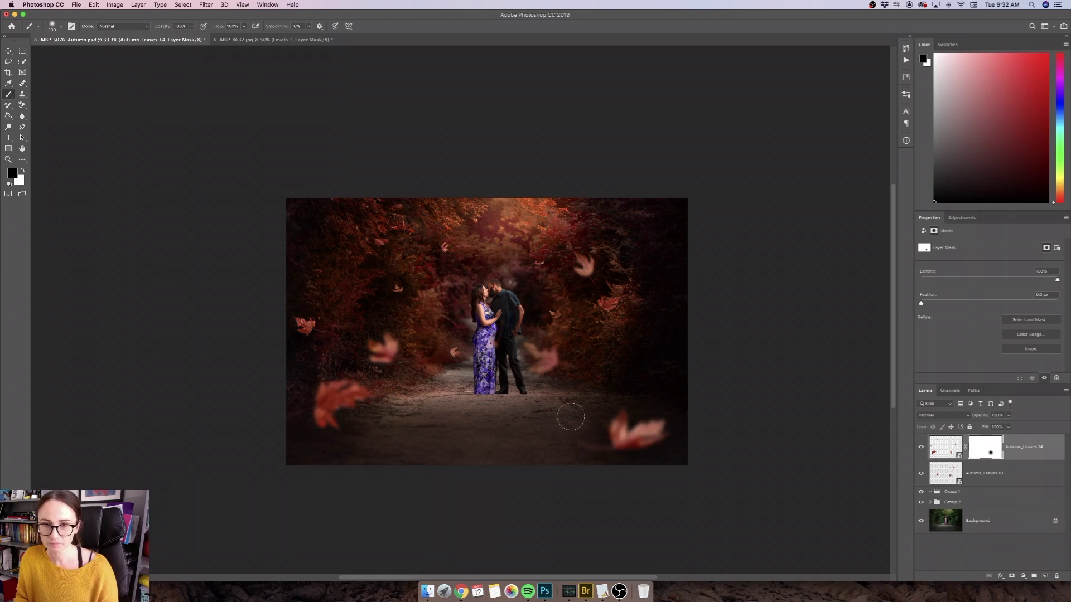
{"action": "left_click", "coordinate": [307, 326]}
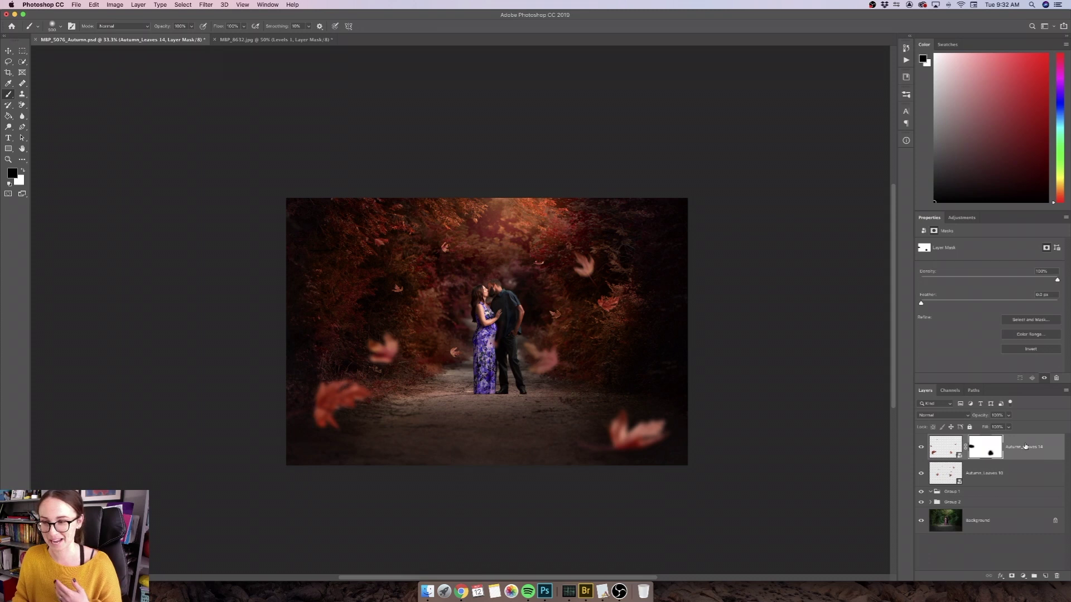
Step: Move the masked Autumn_Leaves 14 overlay slightly left and down with the Move tool
{"action": "left_click", "coordinate": [1025, 446]}
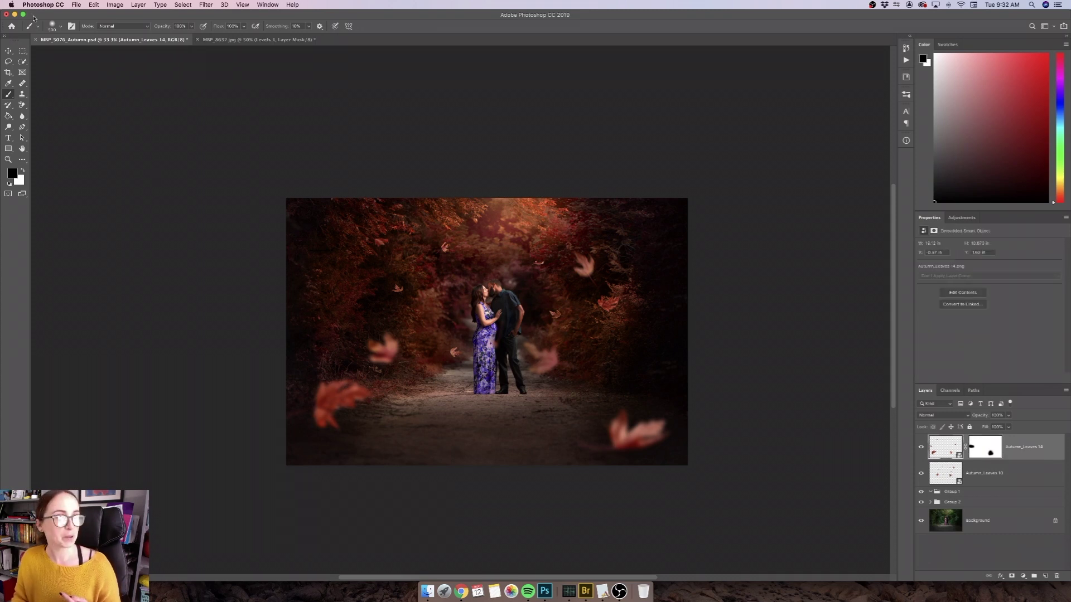
{"action": "left_click", "coordinate": [7, 51]}
{"action": "left_click_drag", "start_coordinate": [333, 405], "coordinate": [333, 407]}
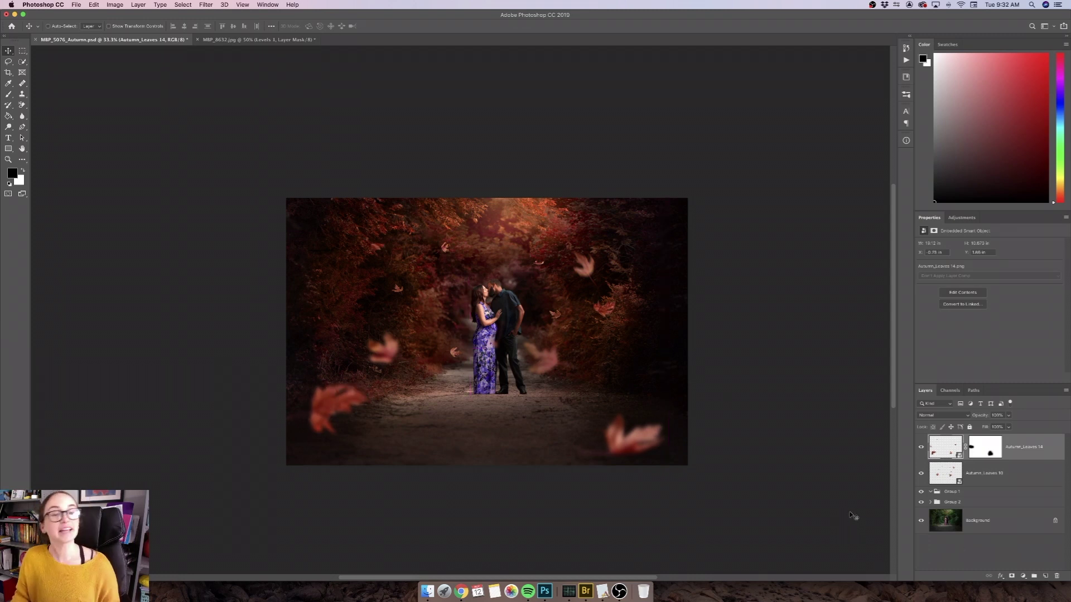